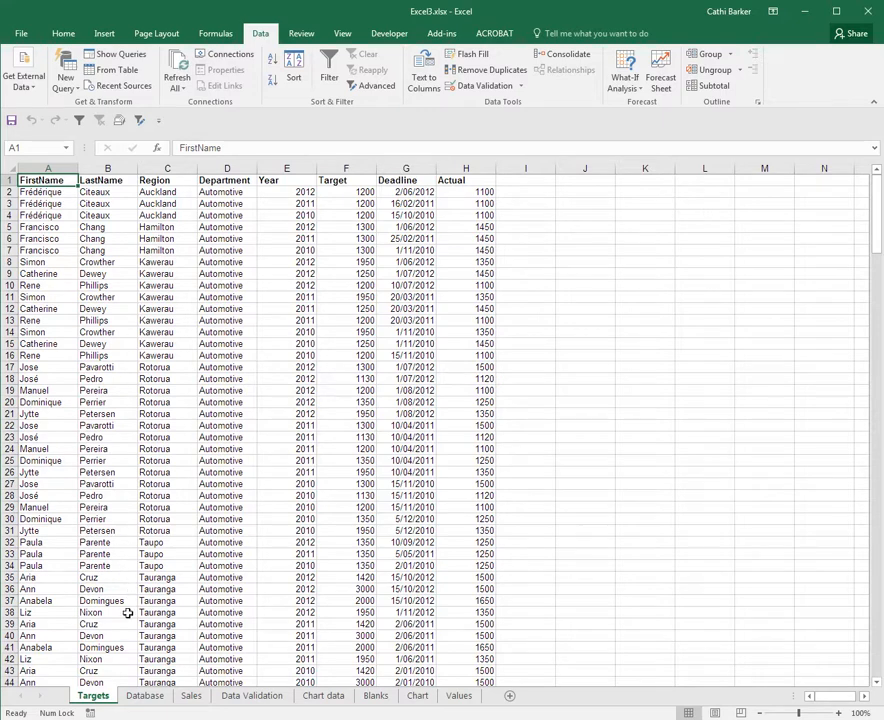
On the Database sheet, add subtotals at each change in Forest using Sum on Area Treated only.
left_click(145, 696)
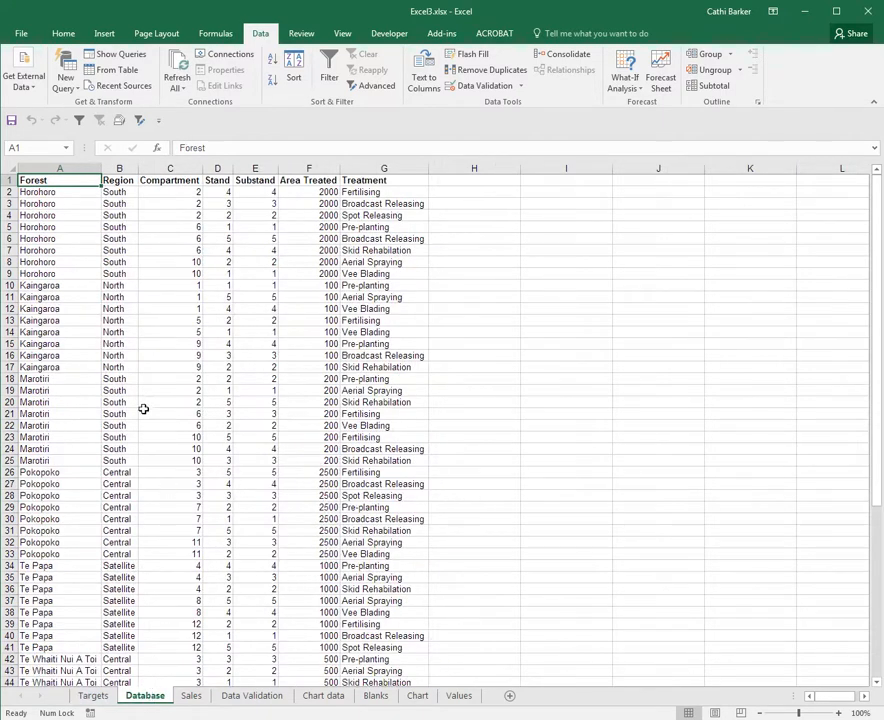
left_click(61, 203)
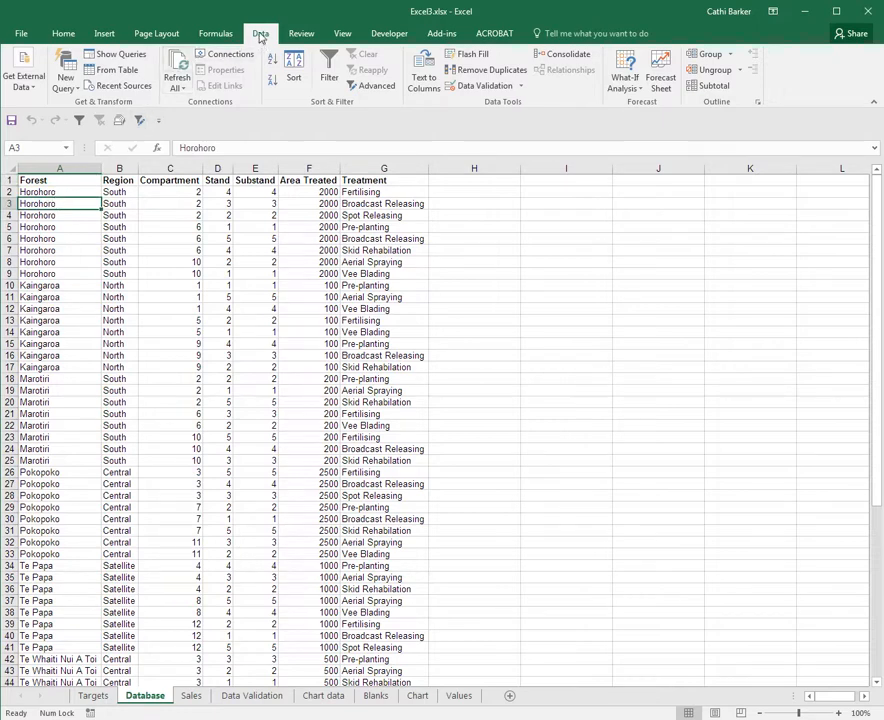
left_click(713, 88)
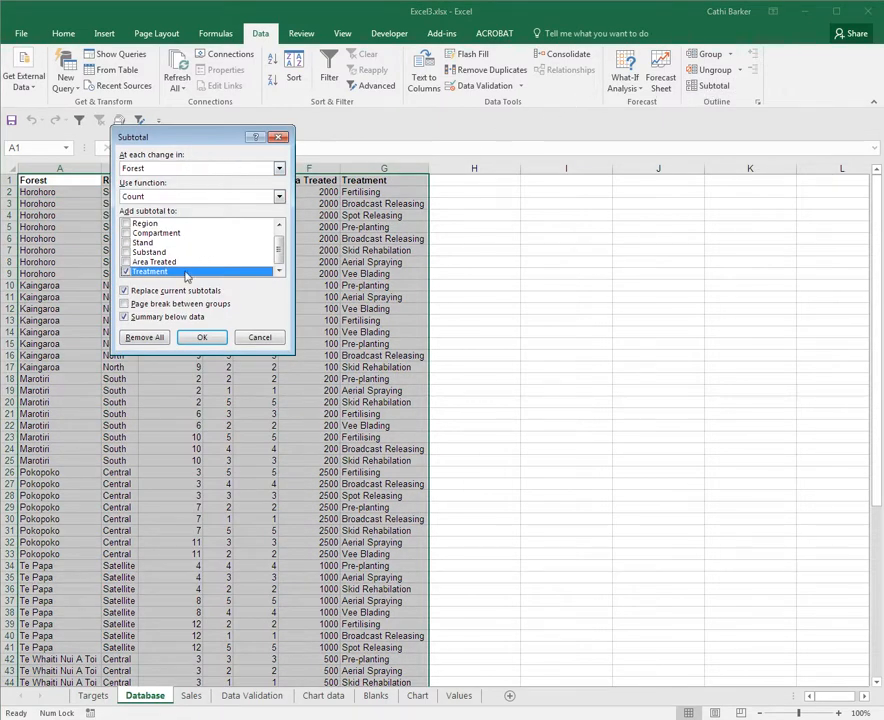
left_click(280, 169)
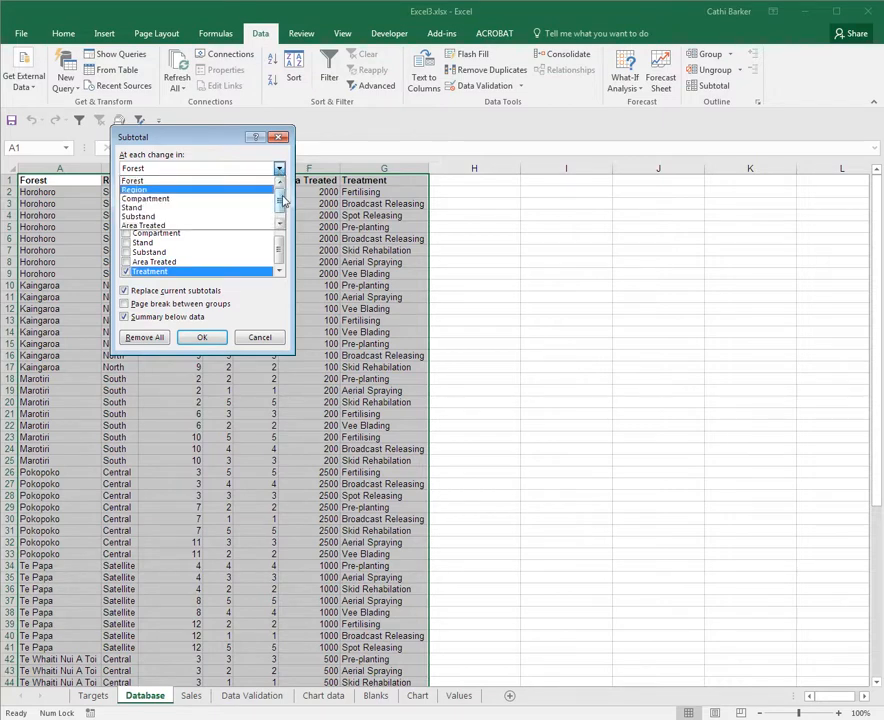
left_click_drag(283, 201, 284, 213)
scroll(236, 200, "up", 1)
left_click(197, 184)
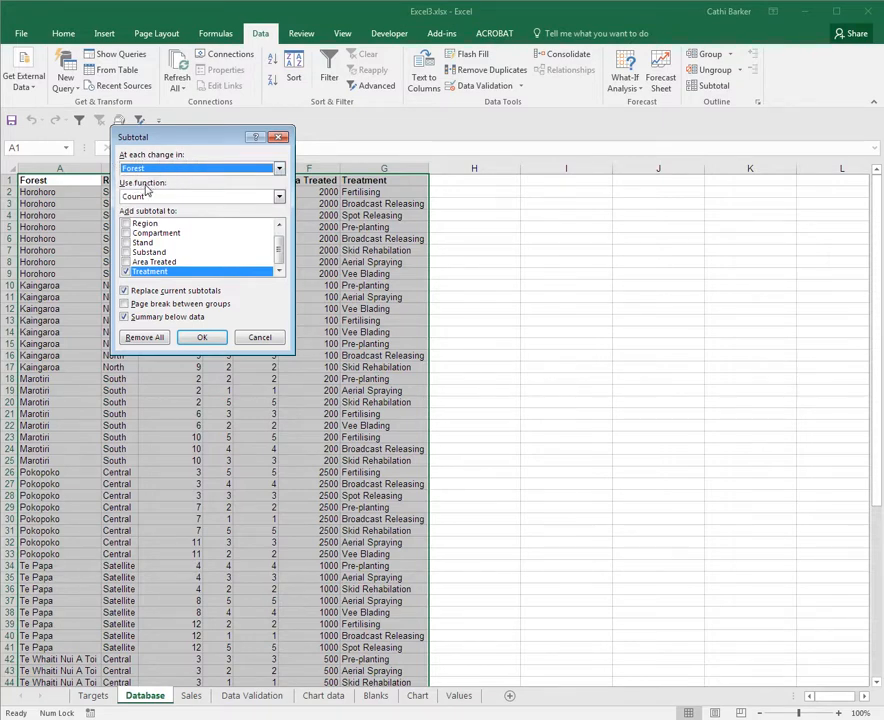
left_click(279, 197)
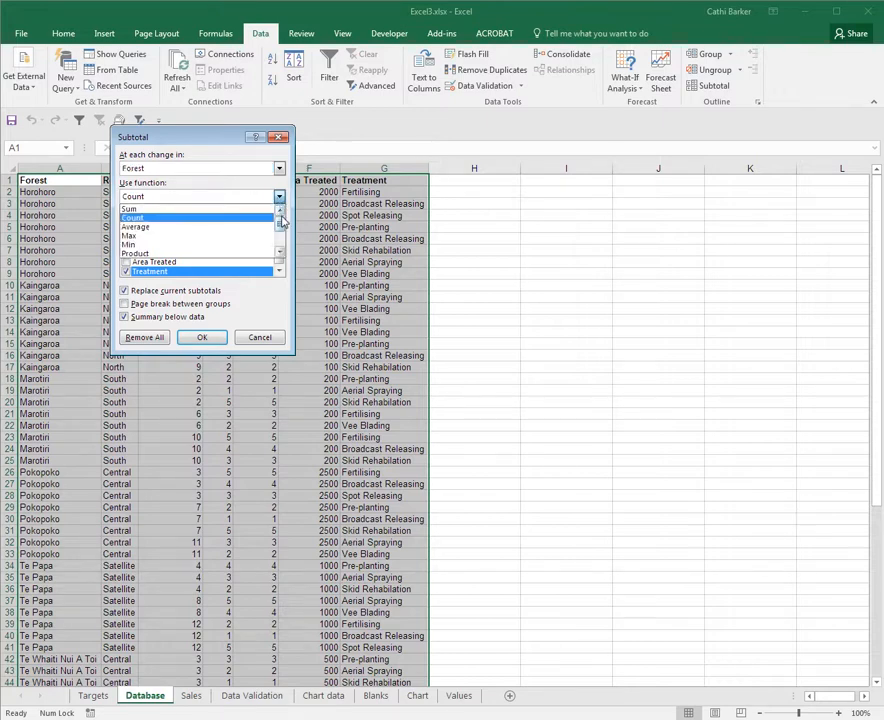
left_click(183, 209)
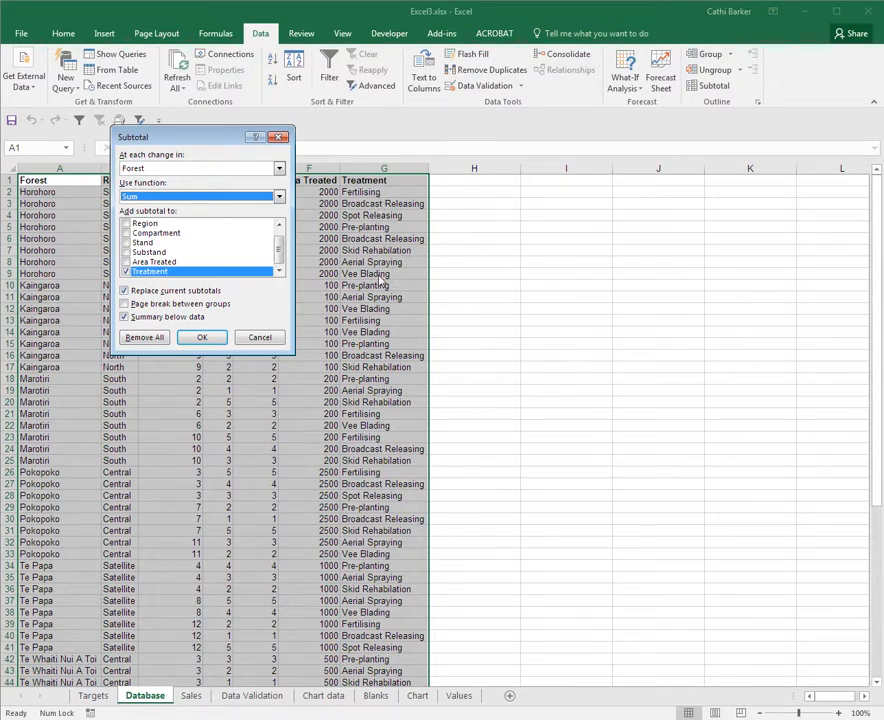
left_click(126, 271)
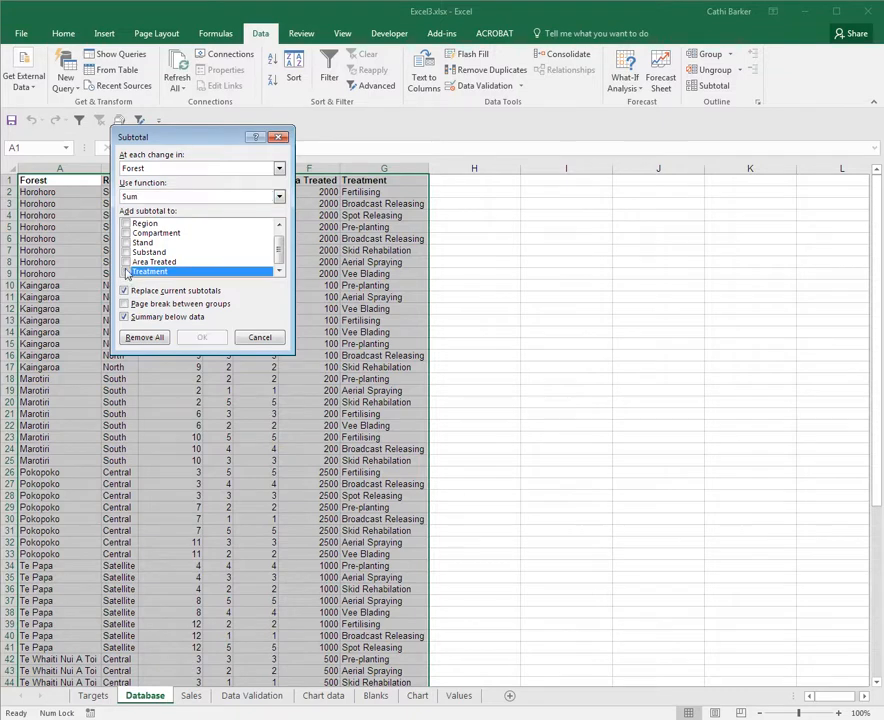
left_click(127, 262)
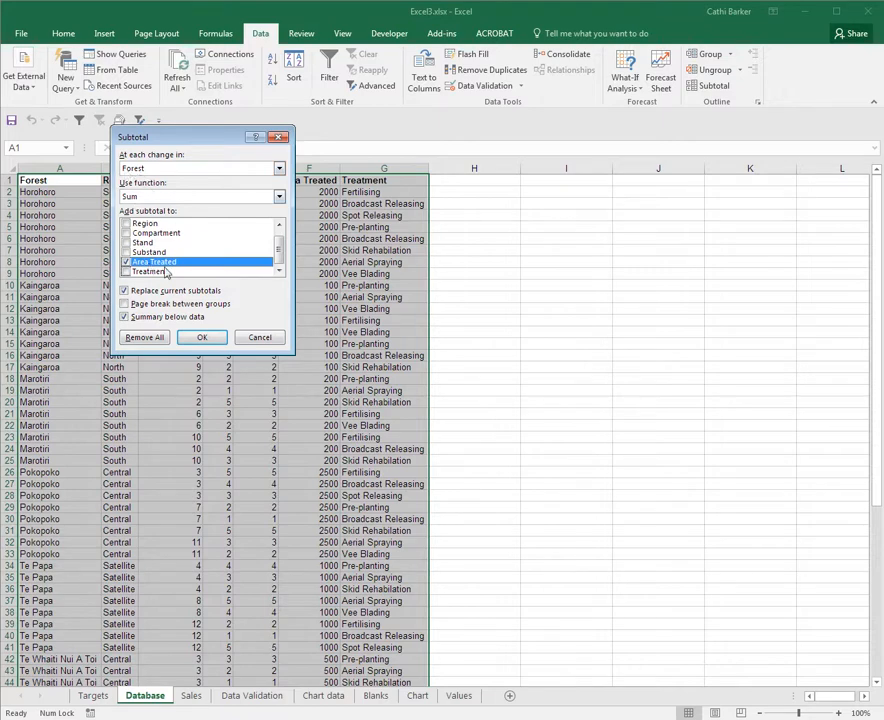
left_click(204, 340)
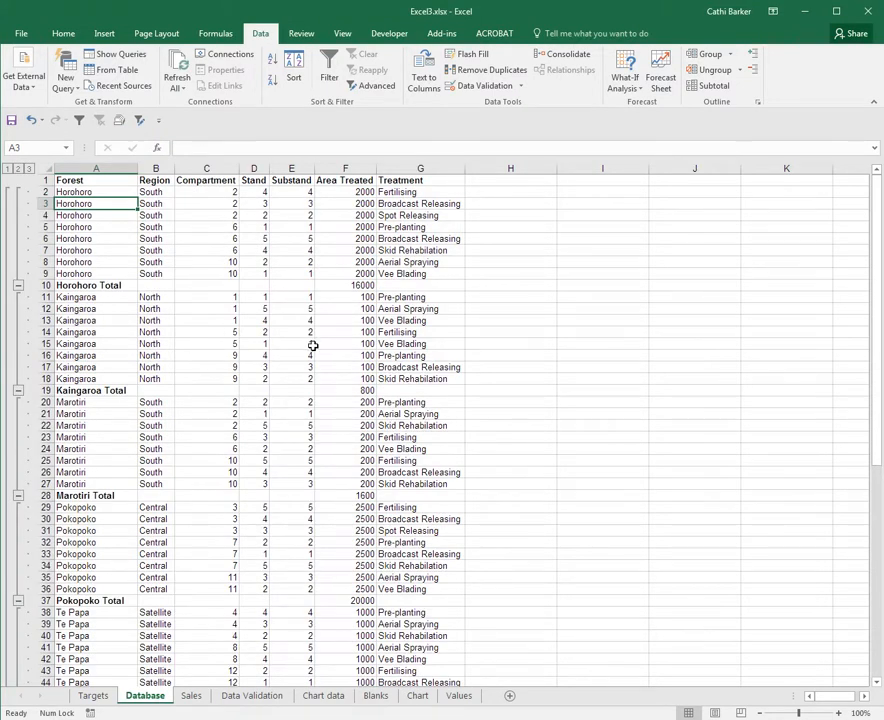
Inspect the SUBTOTAL formulas in the Area Treated total cell of each forest group.
left_click(363, 285)
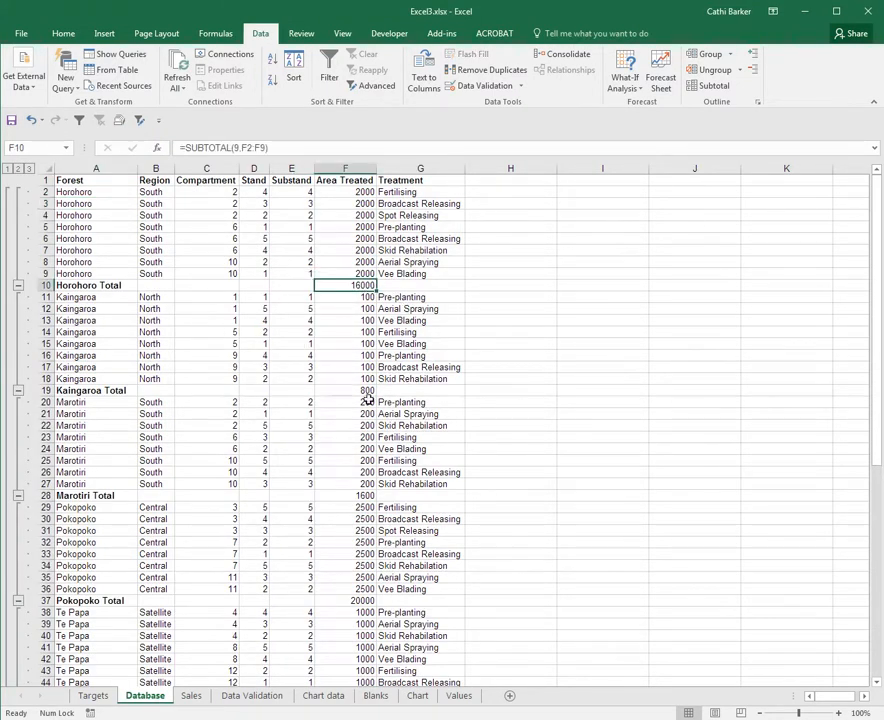
left_click(366, 391)
left_click(362, 495)
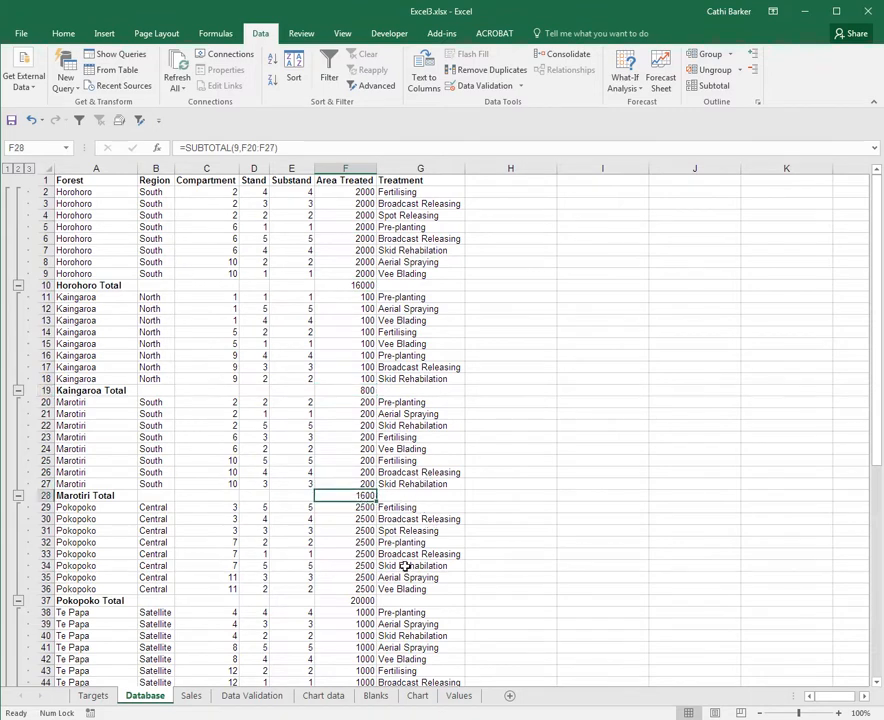
left_click(363, 601)
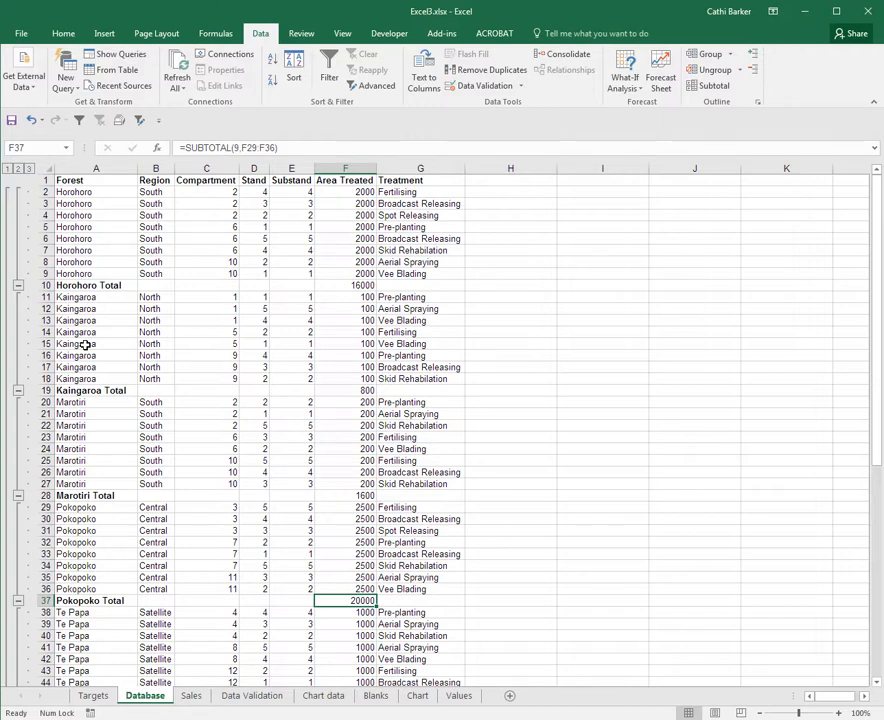
Switch between outline levels 1, 2 and 3, checking the grand total formula, and end at level 2.
left_click(9, 169)
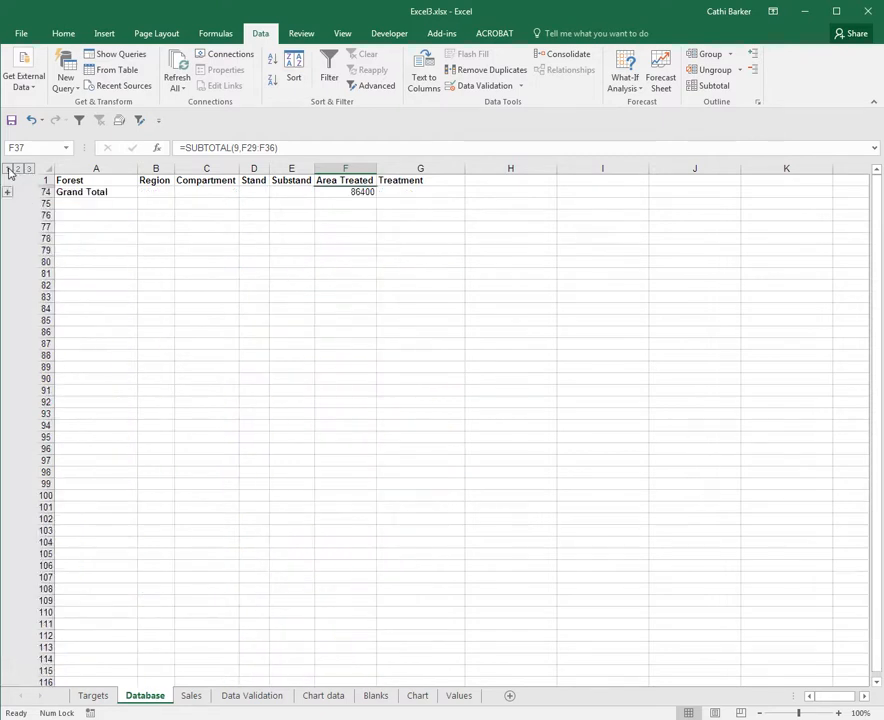
left_click(350, 191)
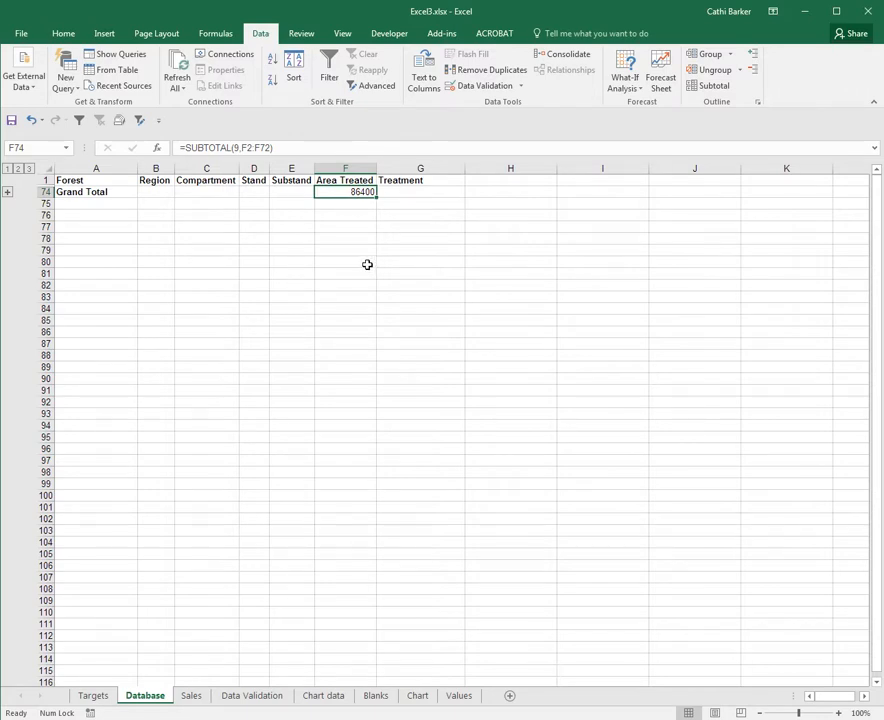
left_click(18, 168)
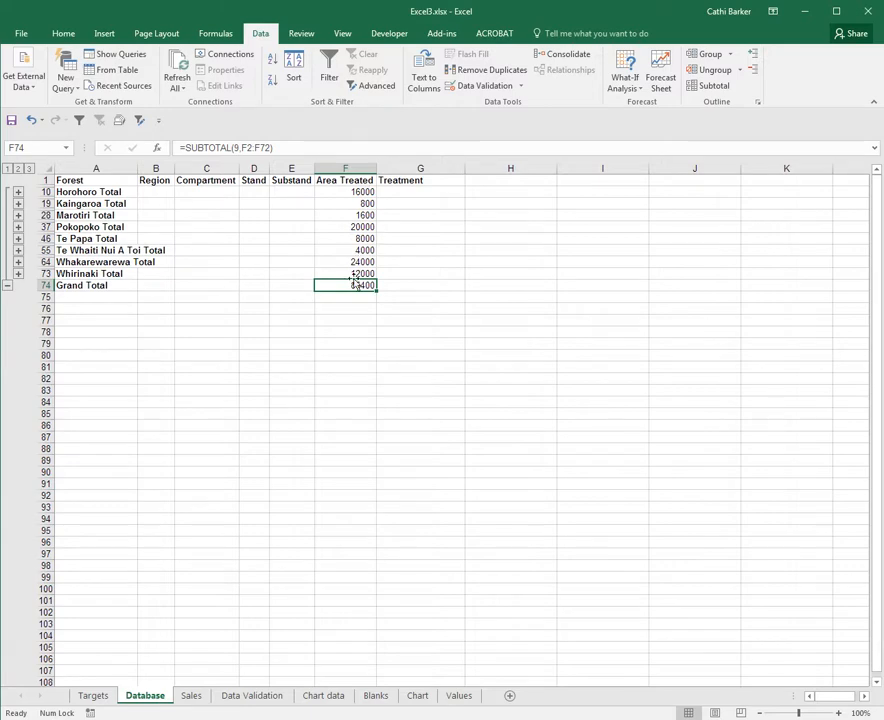
left_click(29, 168)
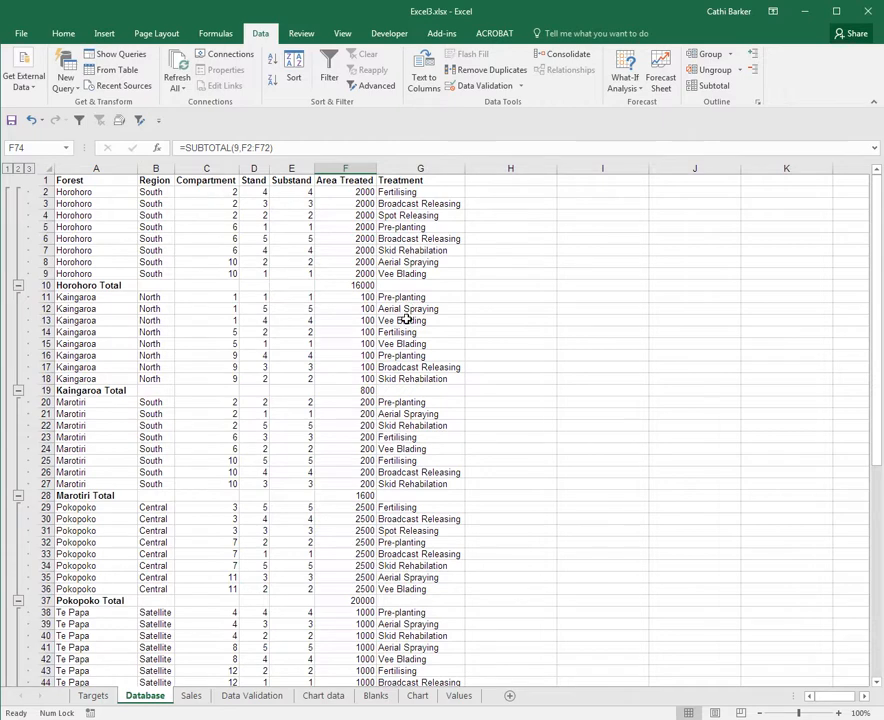
left_click(18, 169)
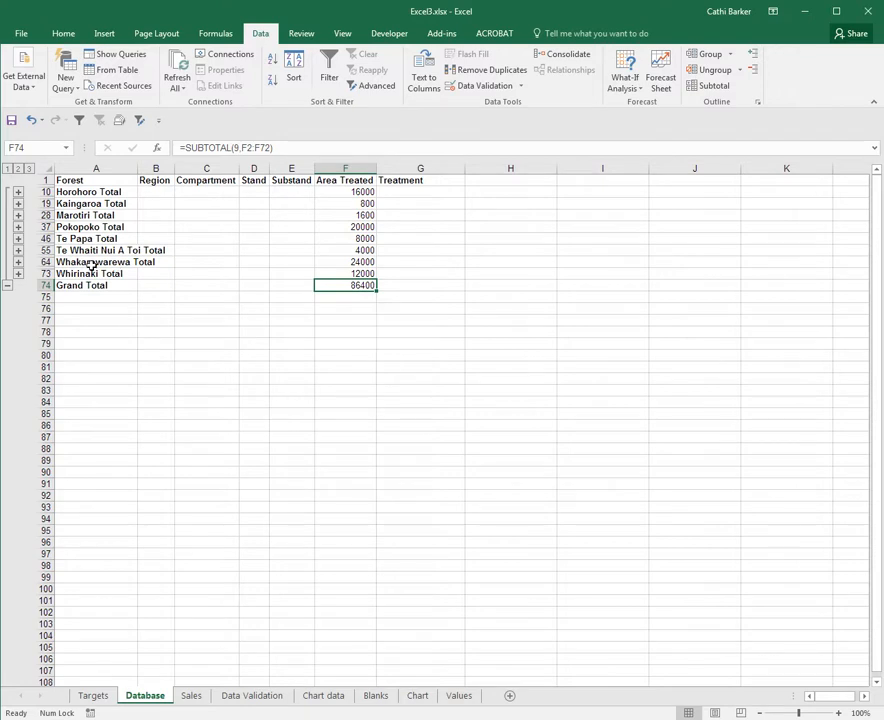
Expand, collapse and re-expand the Whakarewarewa group to show its detail rows.
left_click(18, 262)
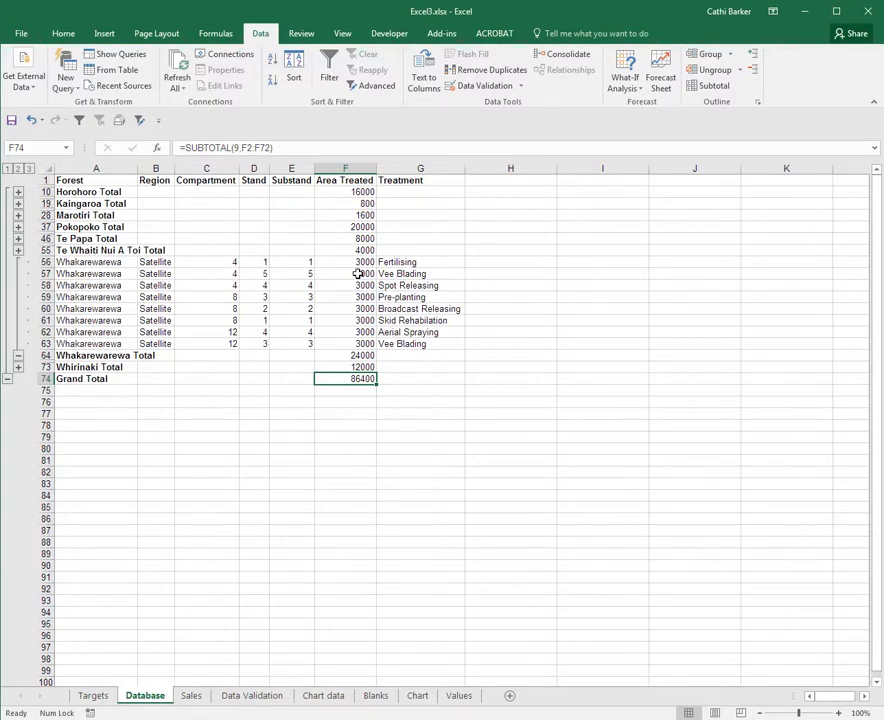
left_click(21, 355)
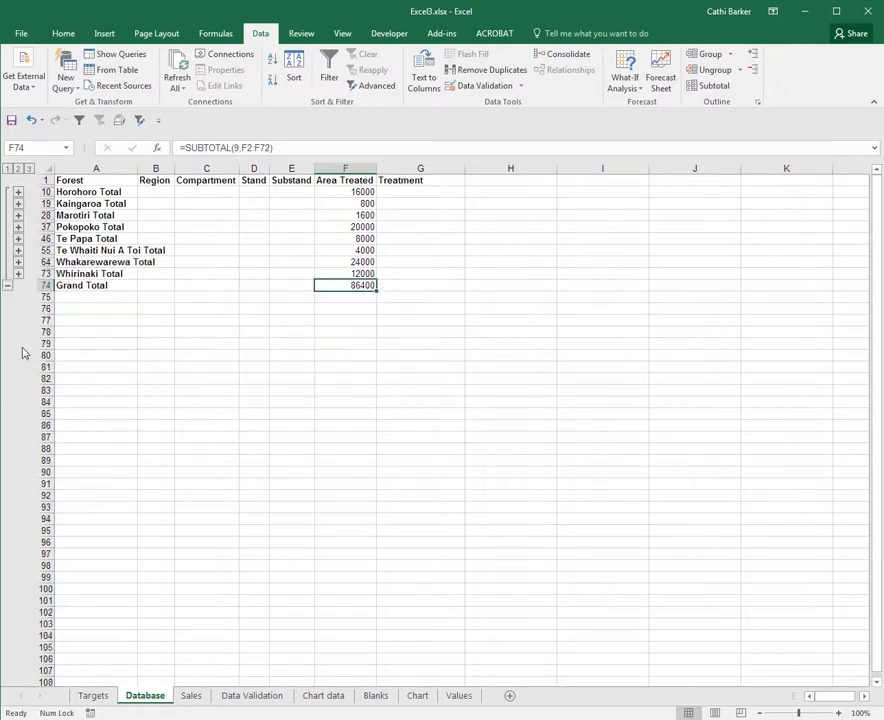
left_click(18, 262)
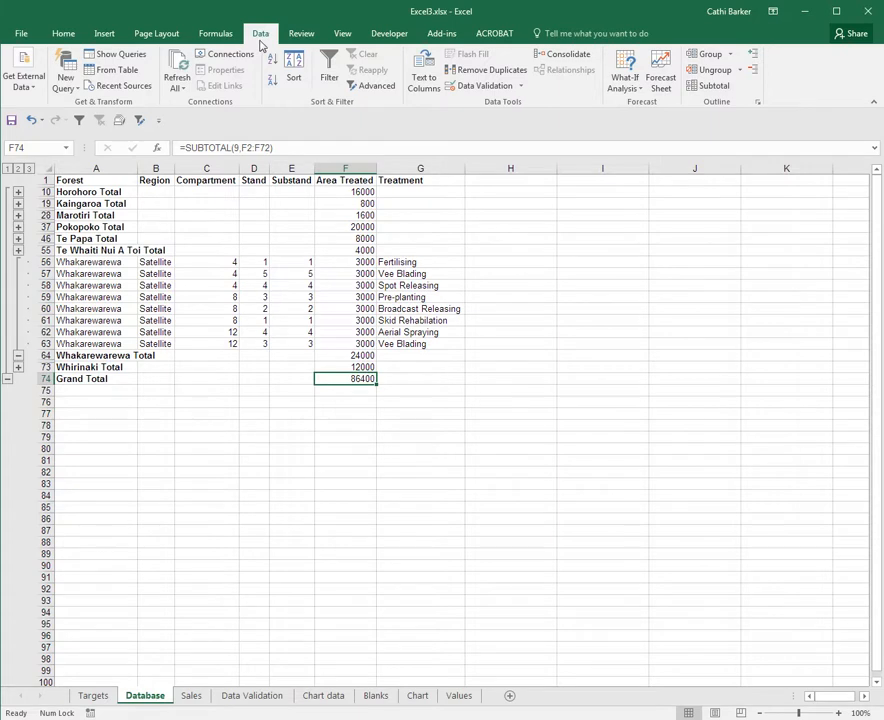
Remove all subtotals from the Database sheet data.
left_click(714, 88)
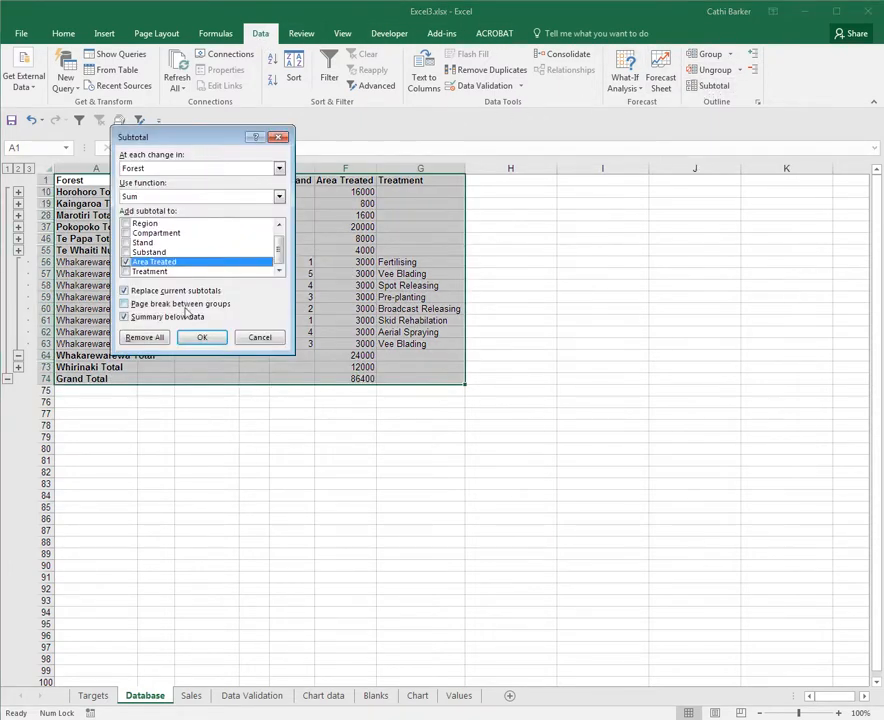
left_click(150, 340)
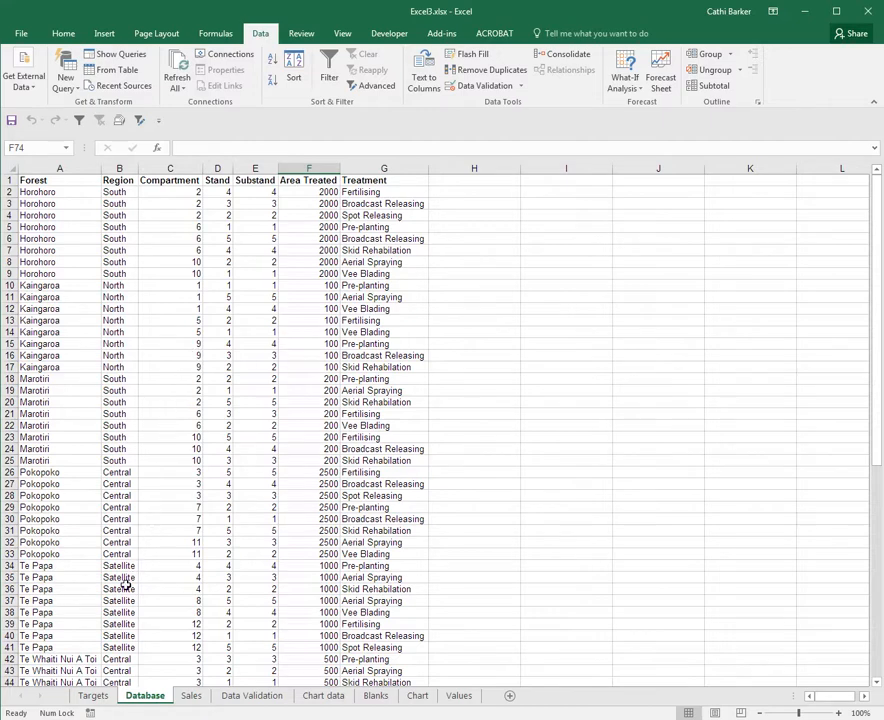
On the Targets sheet, sort the data by Region from A to Z.
left_click(93, 696)
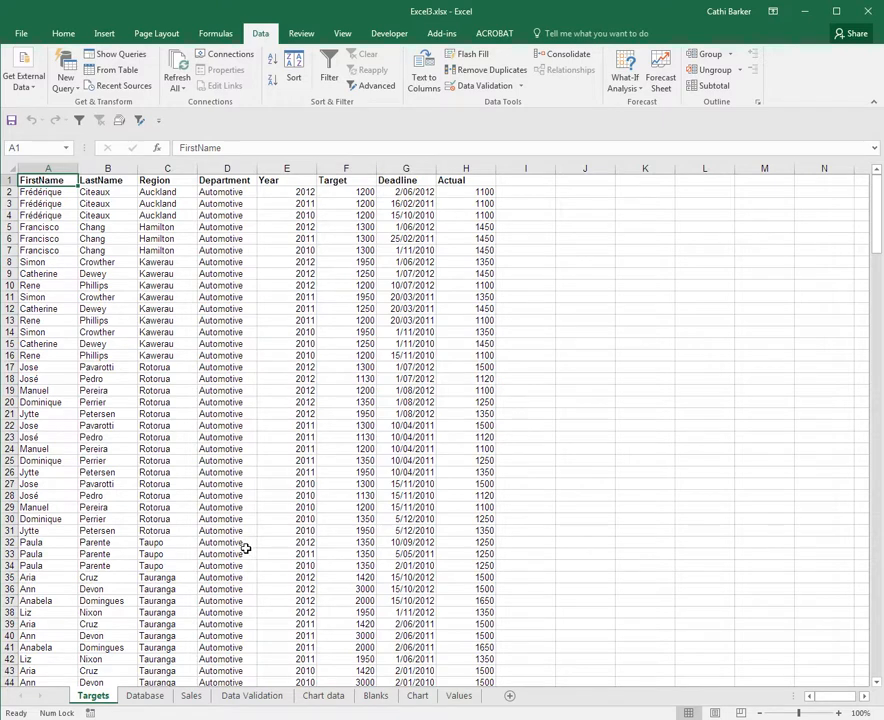
left_click(165, 263)
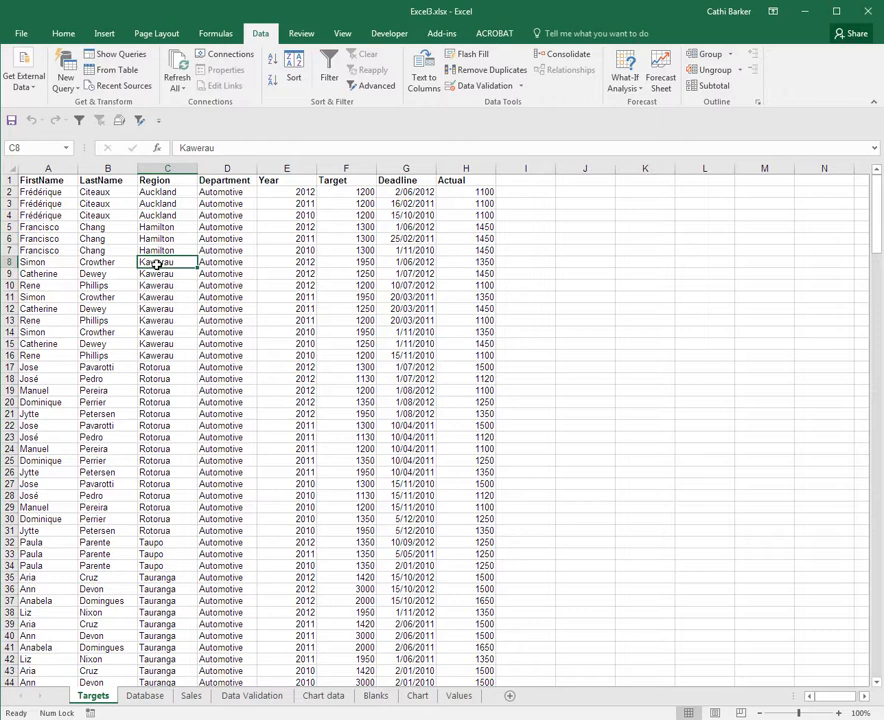
left_click(272, 64)
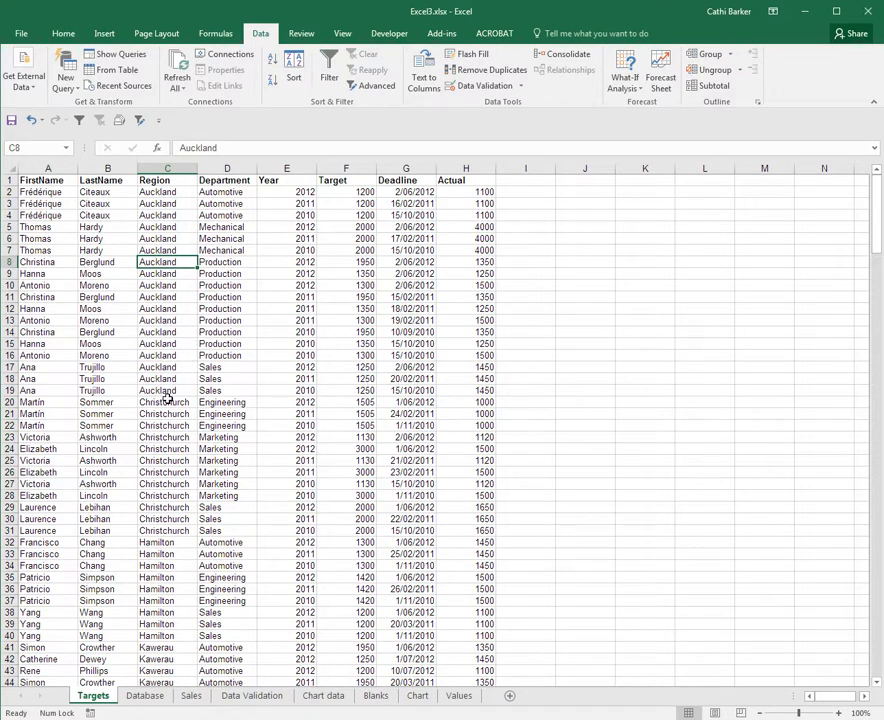
Add subtotals at each change in Region using Count on Target, unticking Actual.
left_click(714, 87)
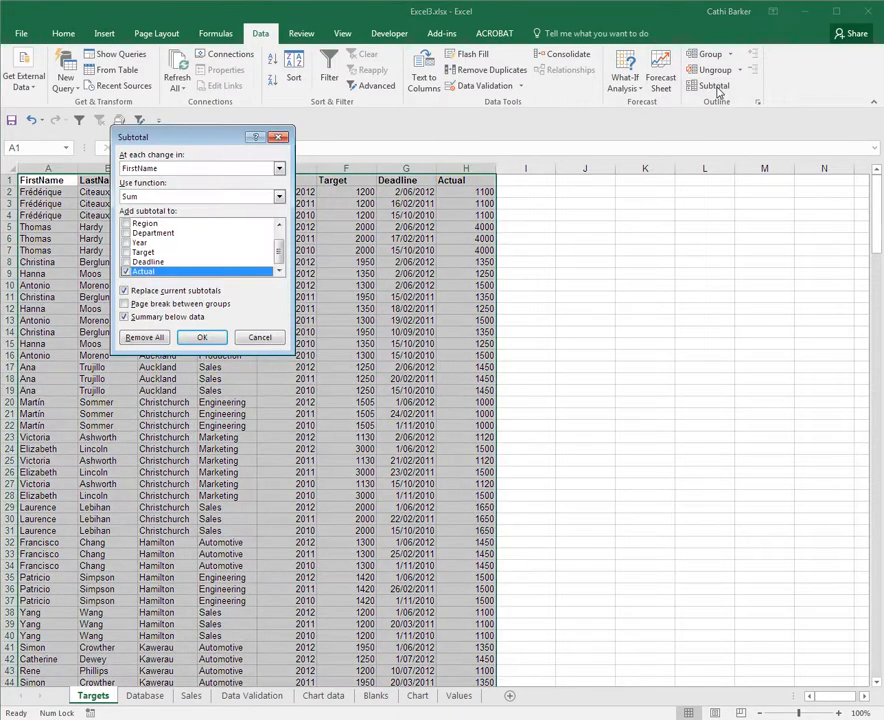
left_click(280, 169)
left_click(234, 199)
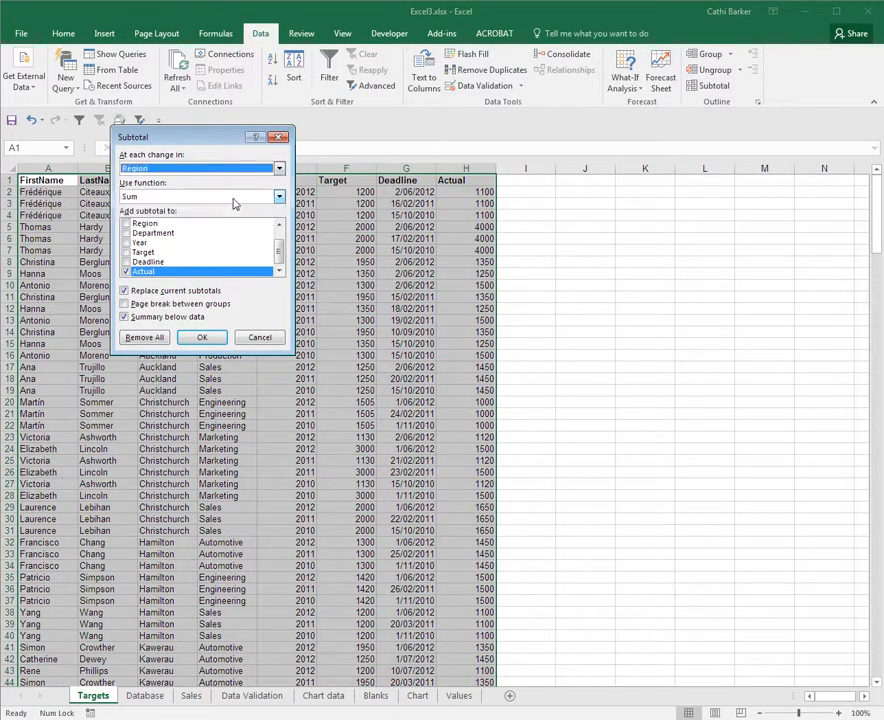
left_click(281, 198)
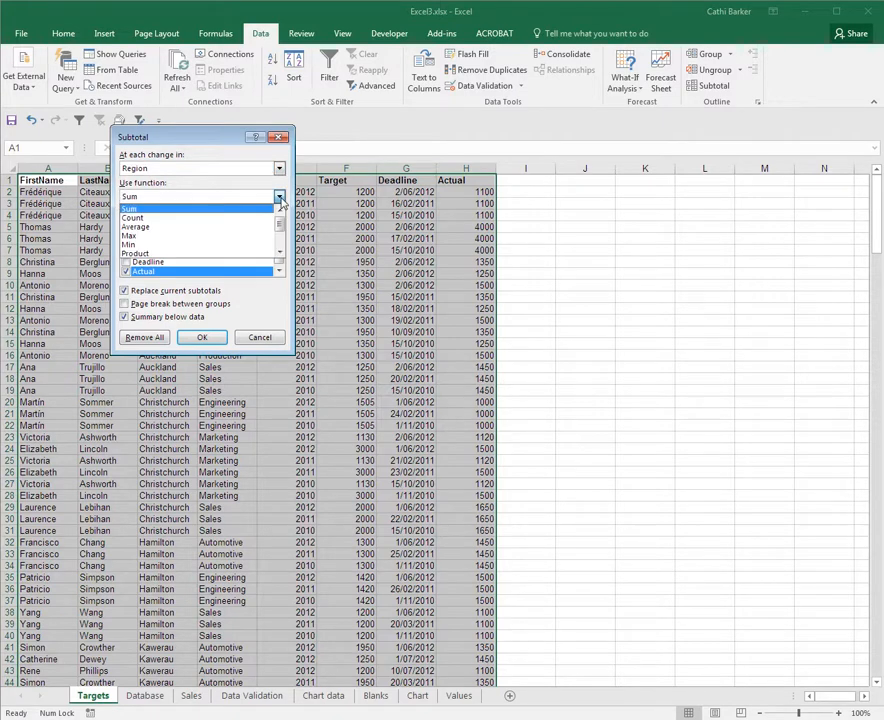
left_click(275, 218)
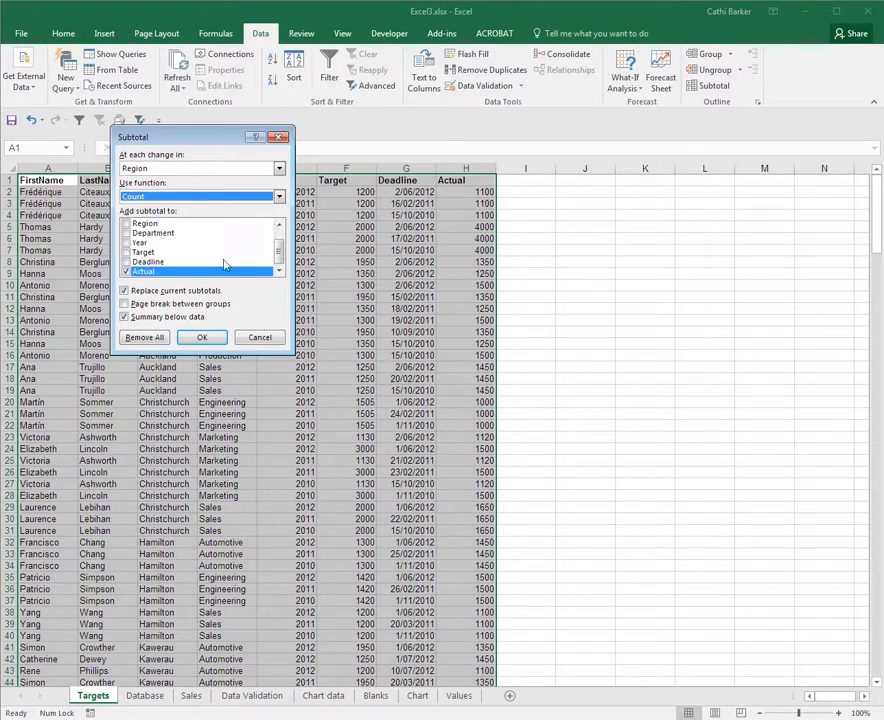
left_click(126, 252)
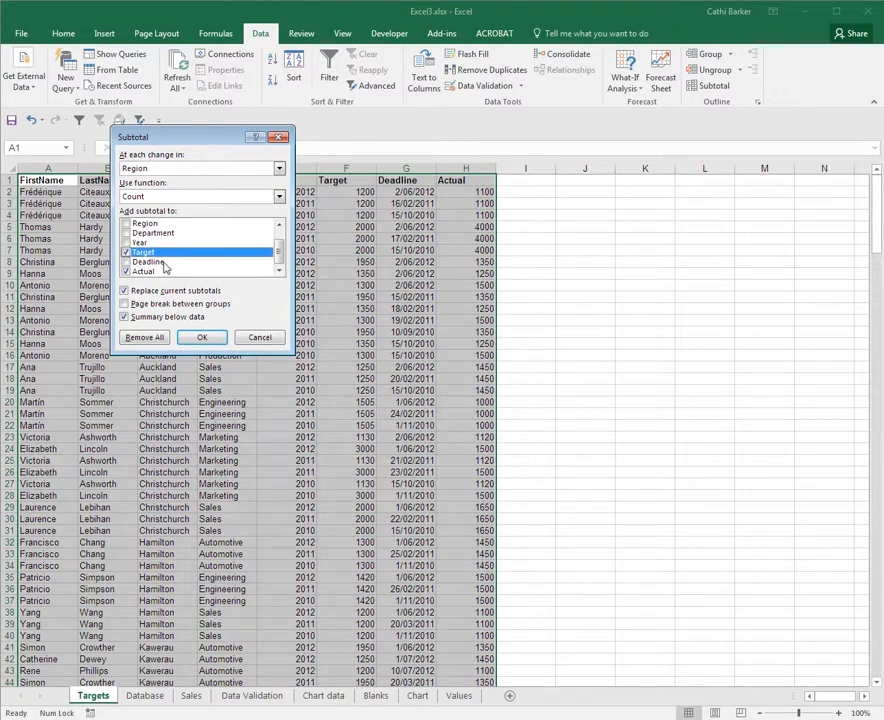
left_click(140, 272)
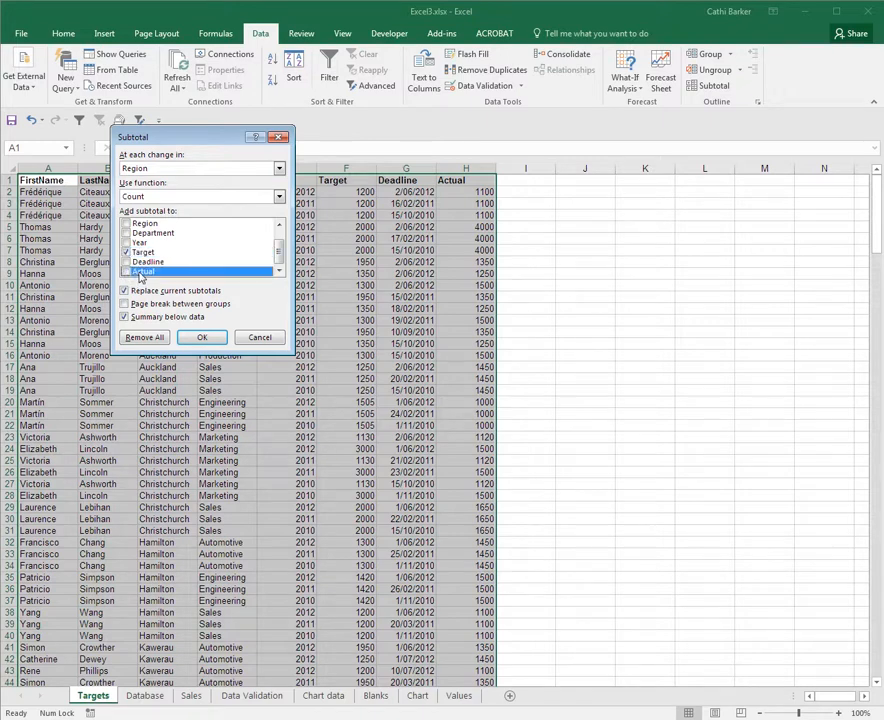
left_click(203, 338)
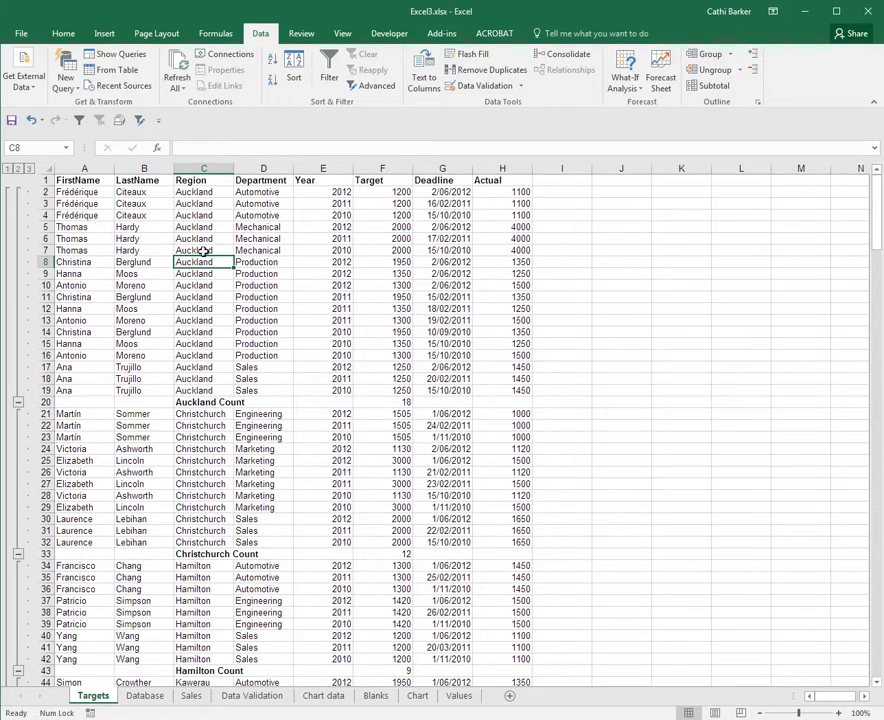
Collapse the outline to level 2 to show only the region counts.
left_click(19, 169)
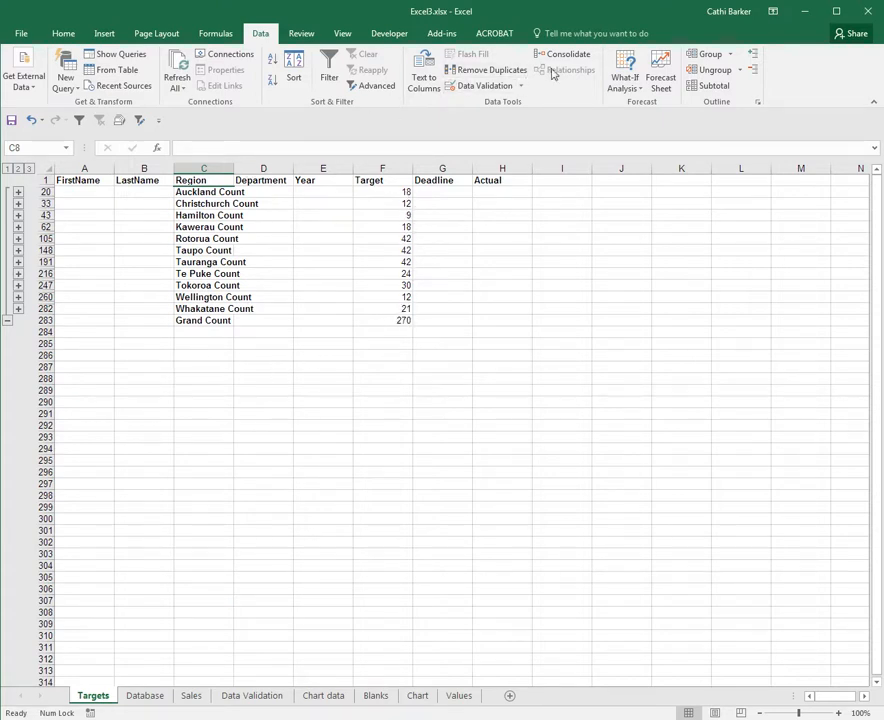
Remove all existing subtotals from the Targets sheet data.
left_click(713, 86)
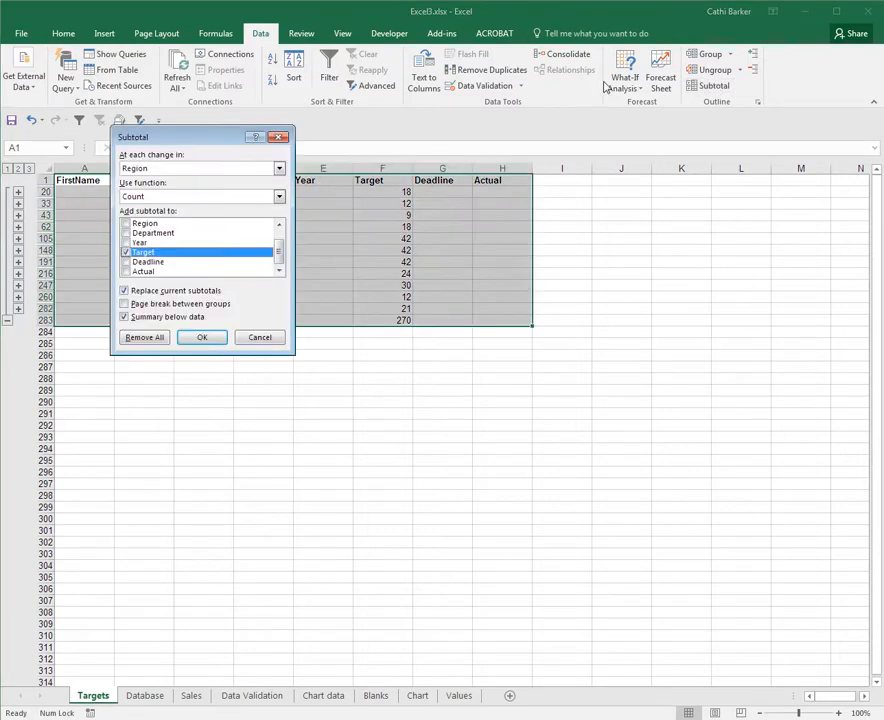
left_click(160, 338)
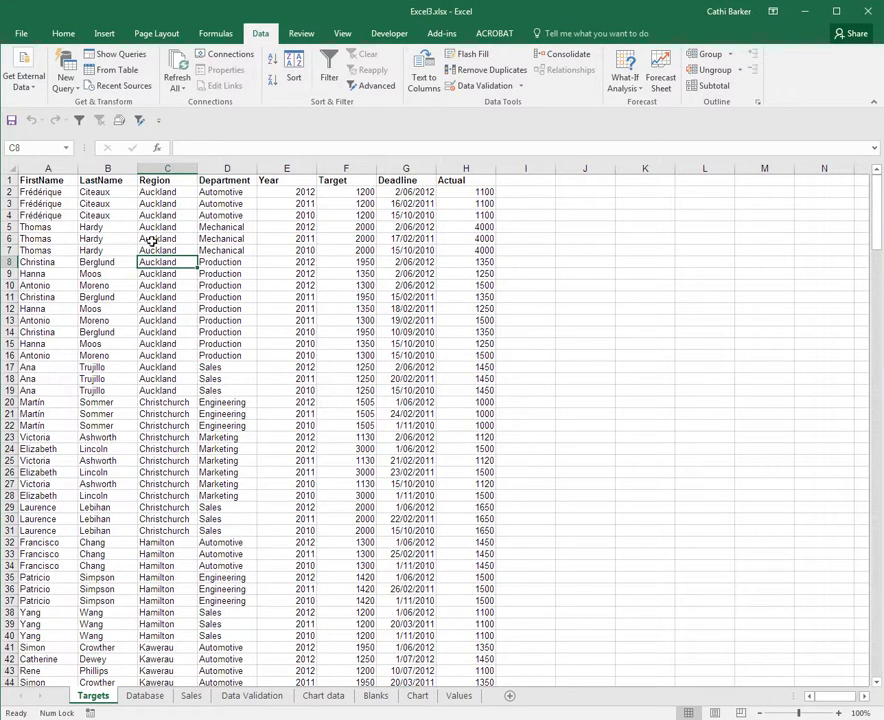
Add subtotals at each change in Region using Average on Target and Actual, then collapse the outline to level 2.
left_click(711, 87)
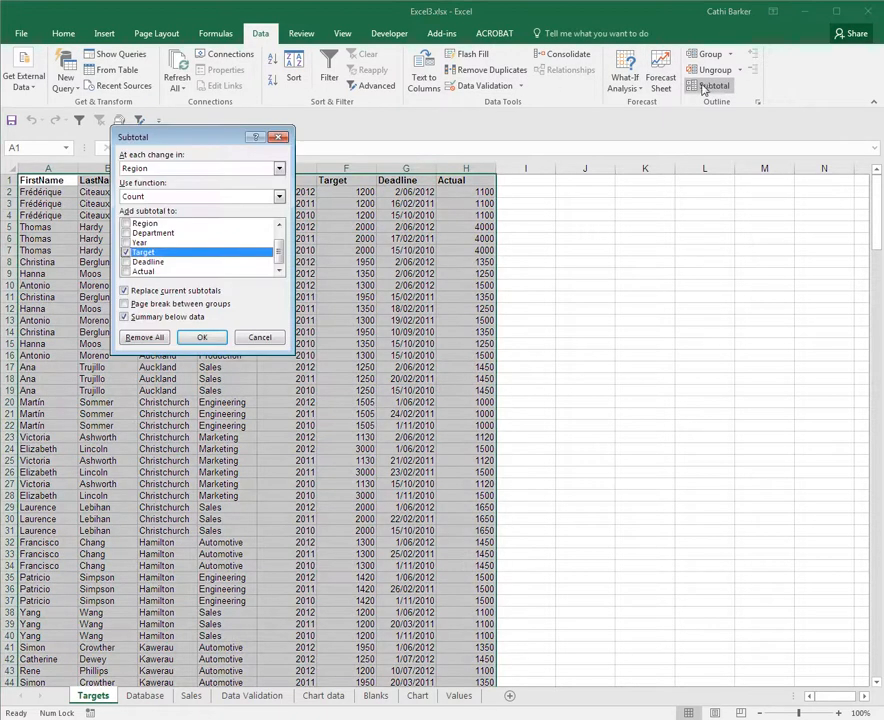
left_click(277, 197)
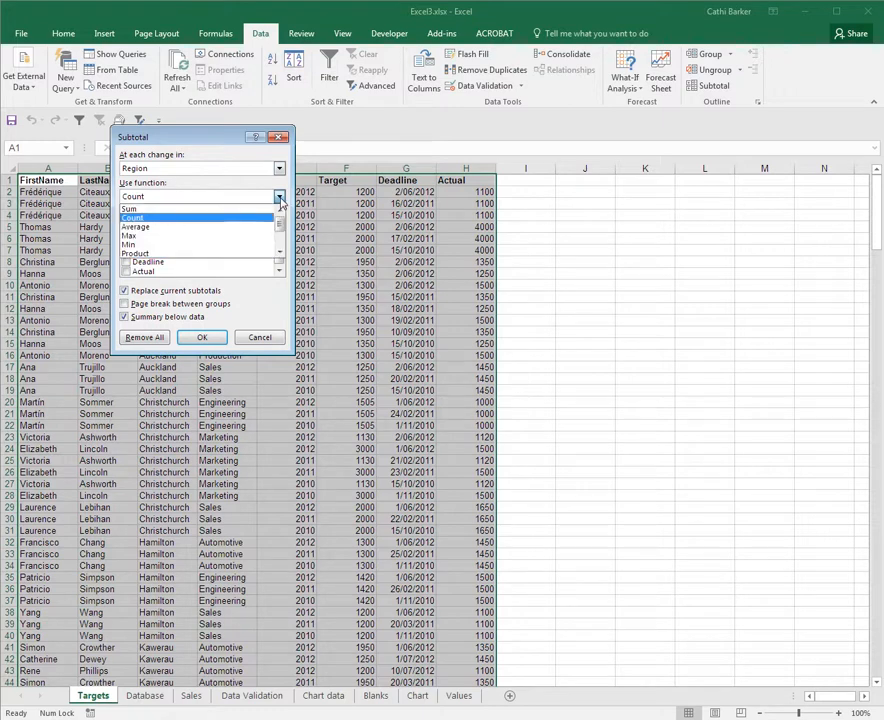
left_click(240, 228)
left_click(126, 272)
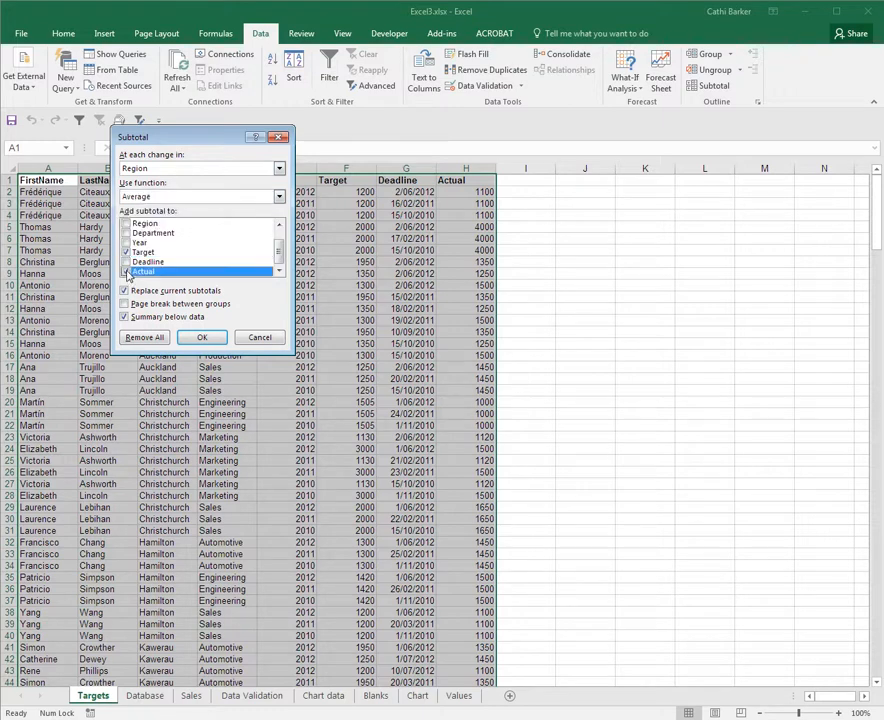
left_click(204, 337)
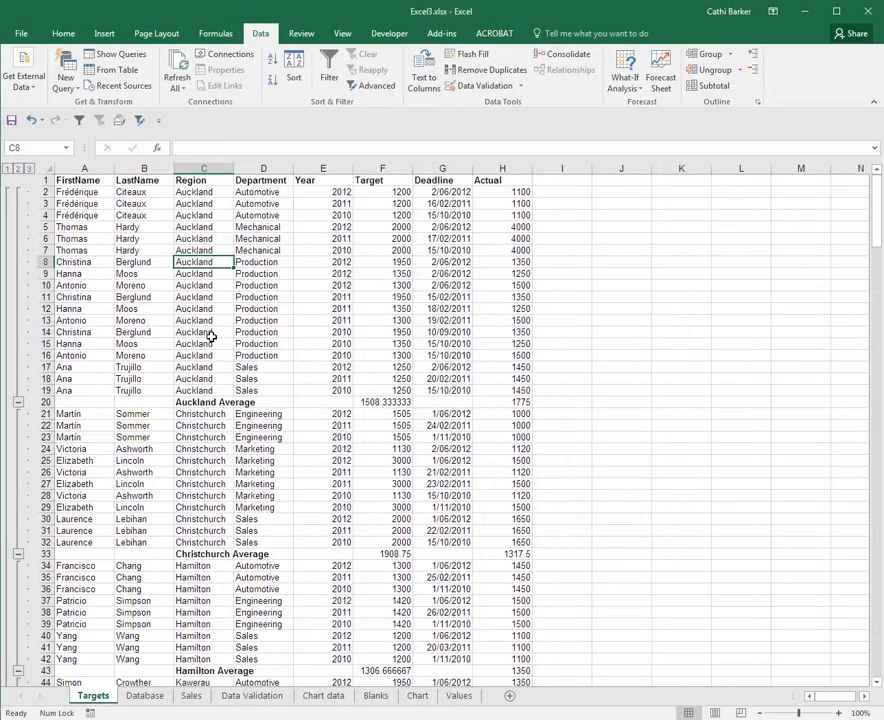
left_click(18, 169)
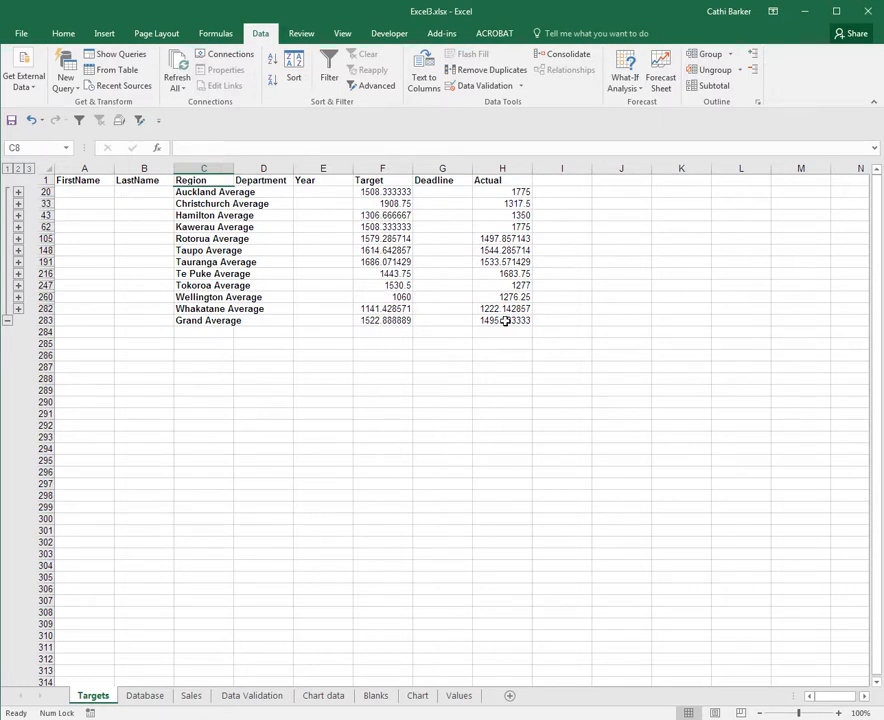
Remove all subtotals from the Targets data again to restore the plain list.
left_click(712, 86)
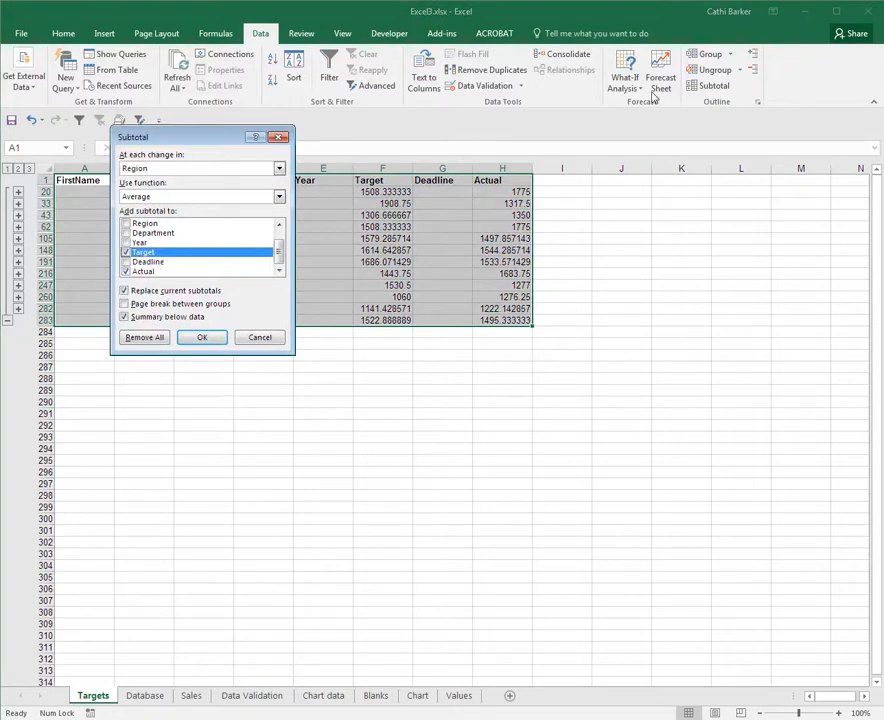
left_click(140, 337)
left_click(166, 332)
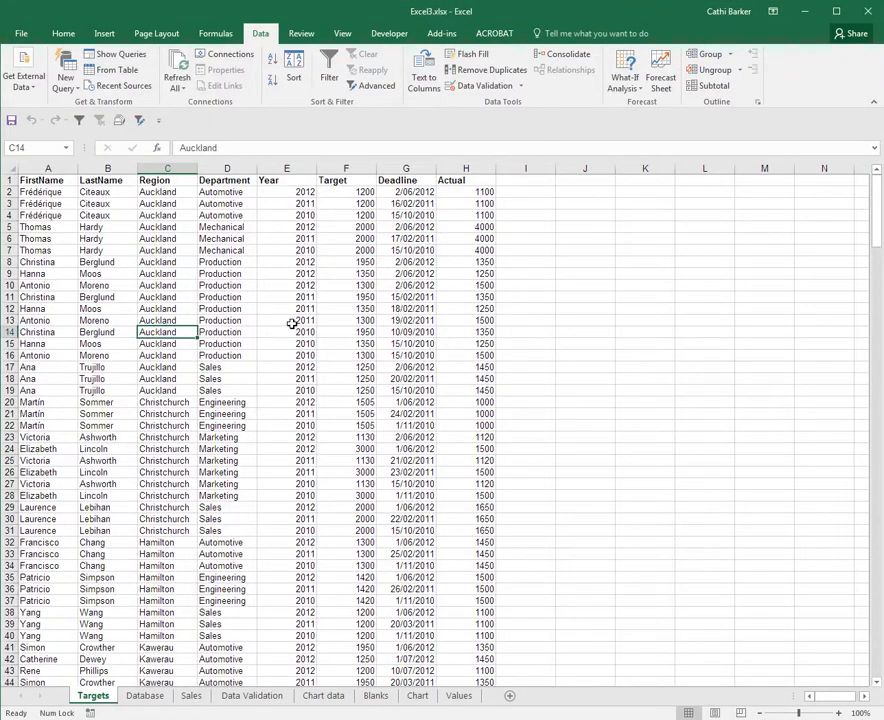